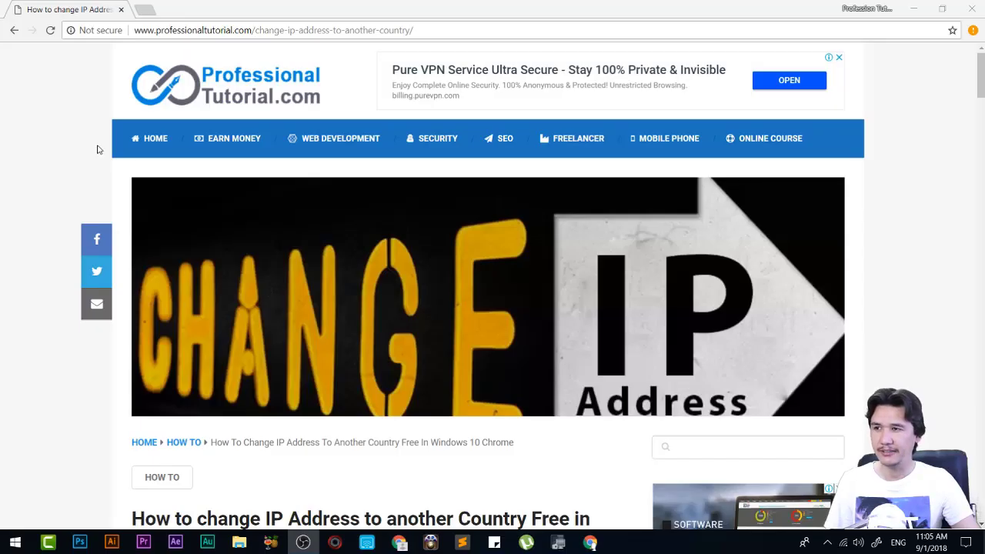
# - Scroll the article to the 'Configure IP Address to another Country' section with the Browsec VPN link
pyautogui.scroll(-2, 98, 149)
pyautogui.scroll(-2, 98, 149)
pyautogui.scroll(1, 98, 149)
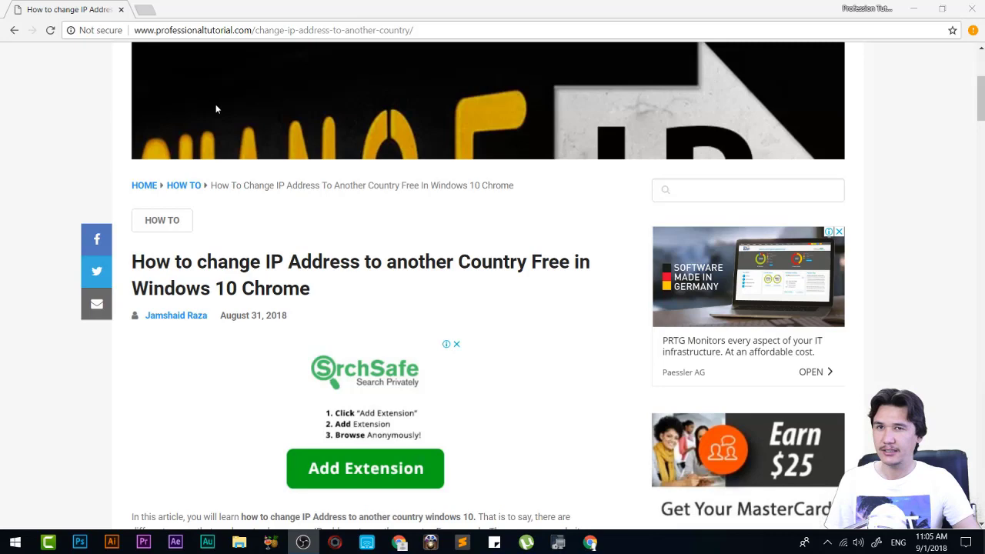
pyautogui.click(145, 9)
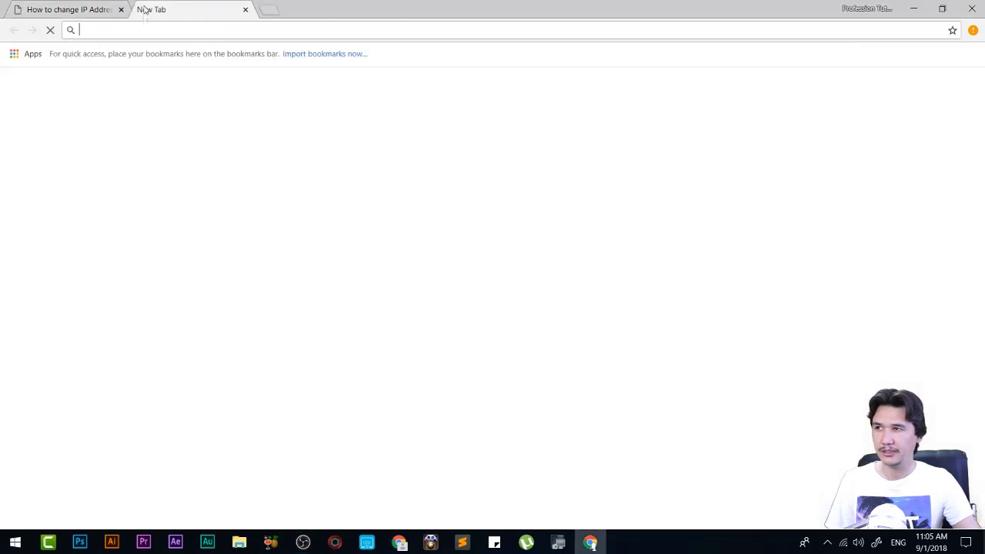
pyautogui.click(245, 9)
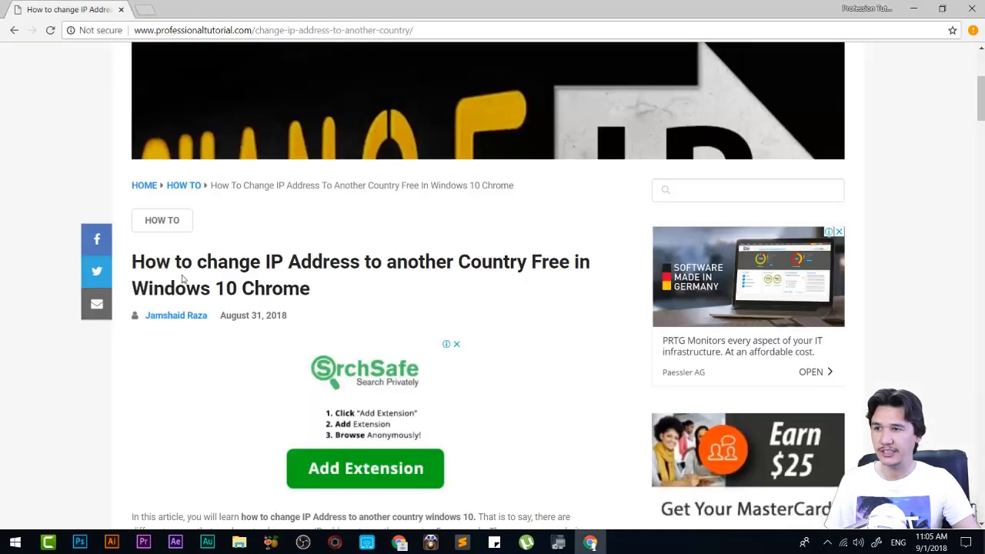
pyautogui.scroll(-4, 183, 278)
pyautogui.scroll(-1, 182, 268)
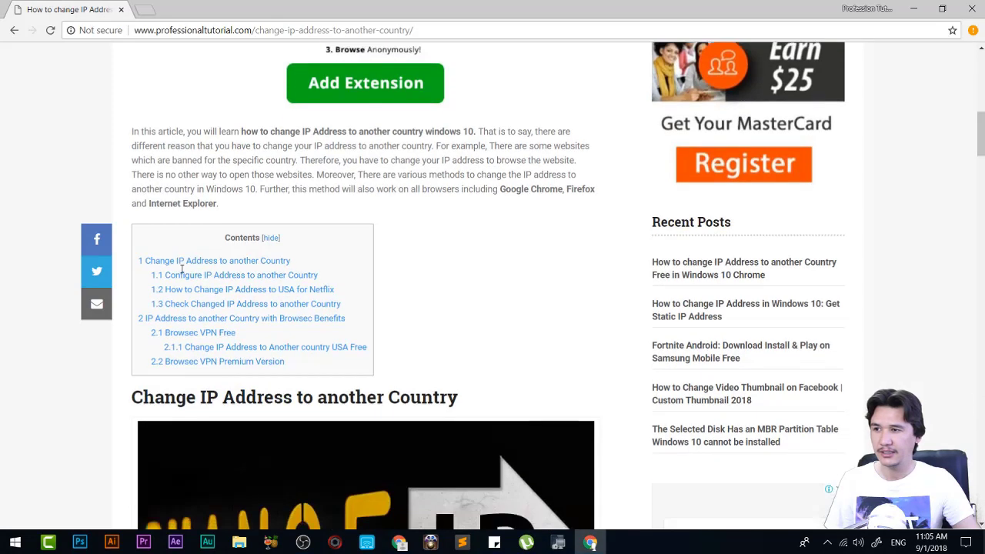
pyautogui.scroll(-1, 183, 270)
pyautogui.scroll(-5, 183, 271)
pyautogui.scroll(-2, 182, 272)
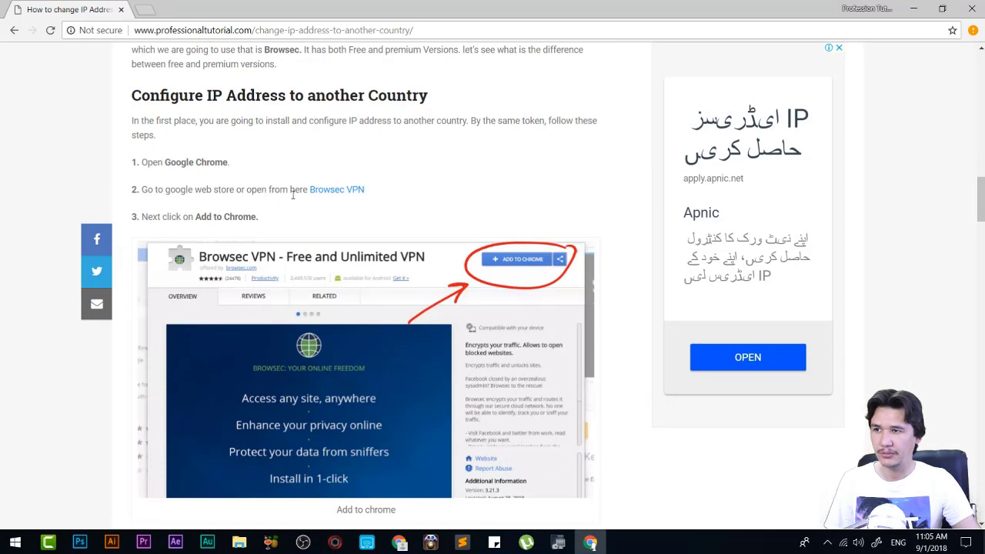
# - Add the Browsec VPN extension to Chrome from its Chrome Web Store page
pyautogui.click(333, 196)
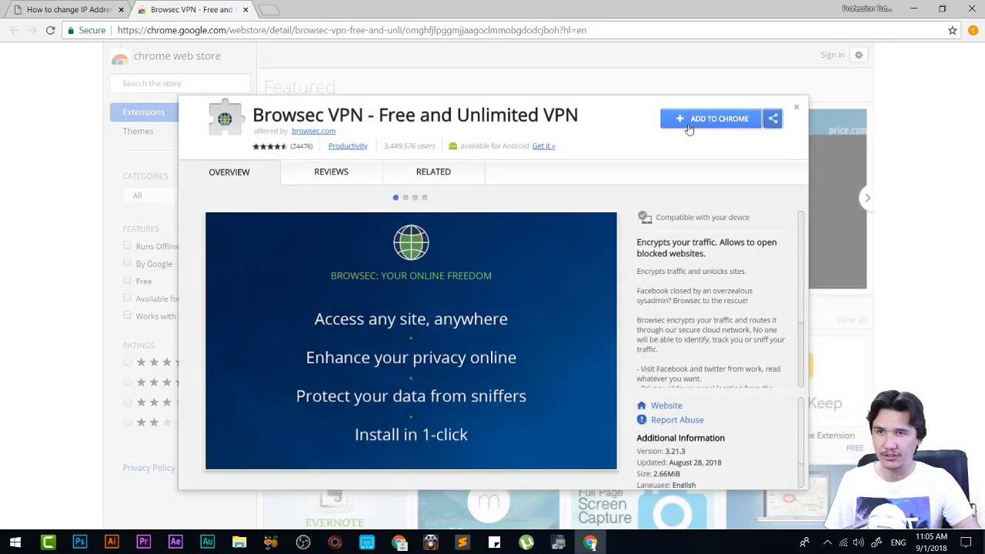
pyautogui.click(720, 120)
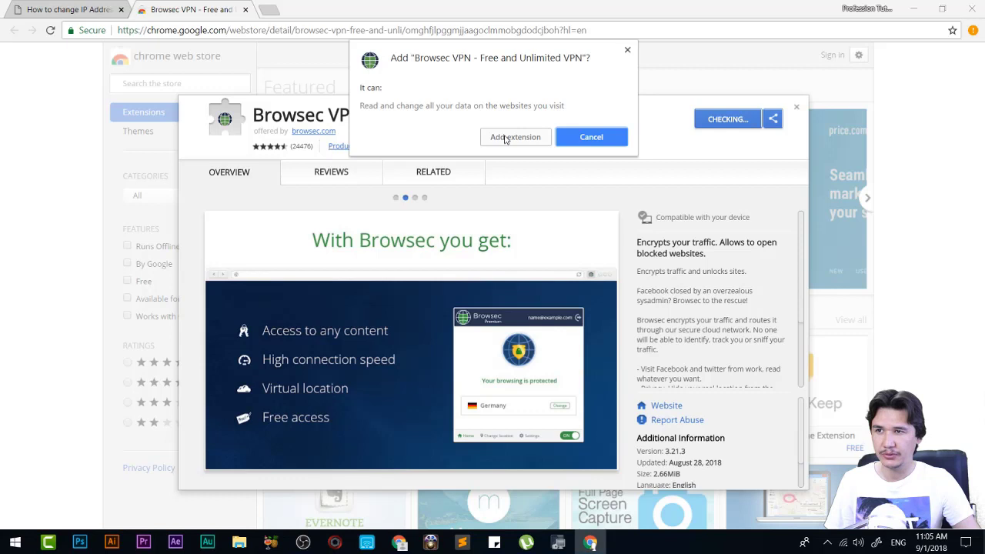
pyautogui.click(506, 137)
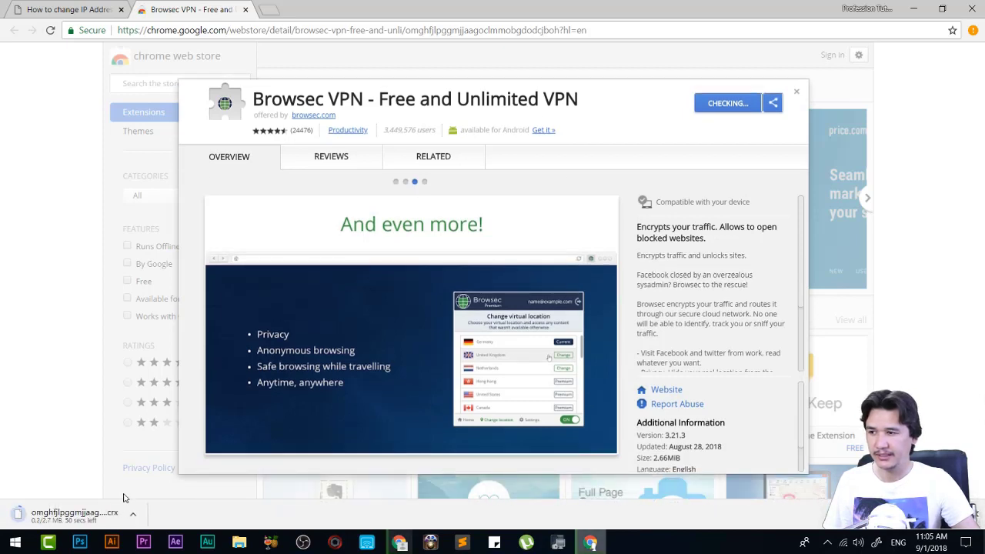
# - Load whatismyipaddress.com in a new tab to see the current IP address and ISP
pyautogui.click(267, 10)
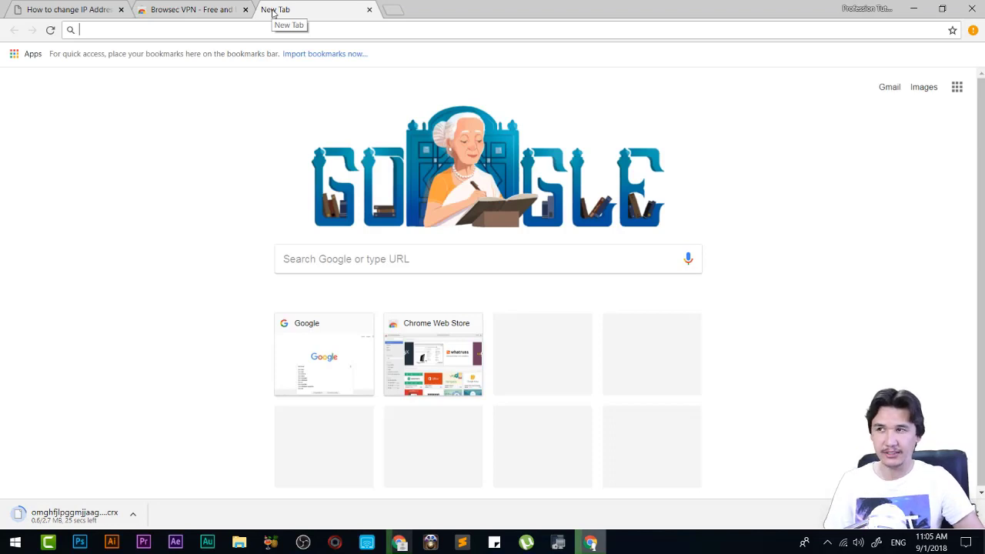
pyautogui.write('what')
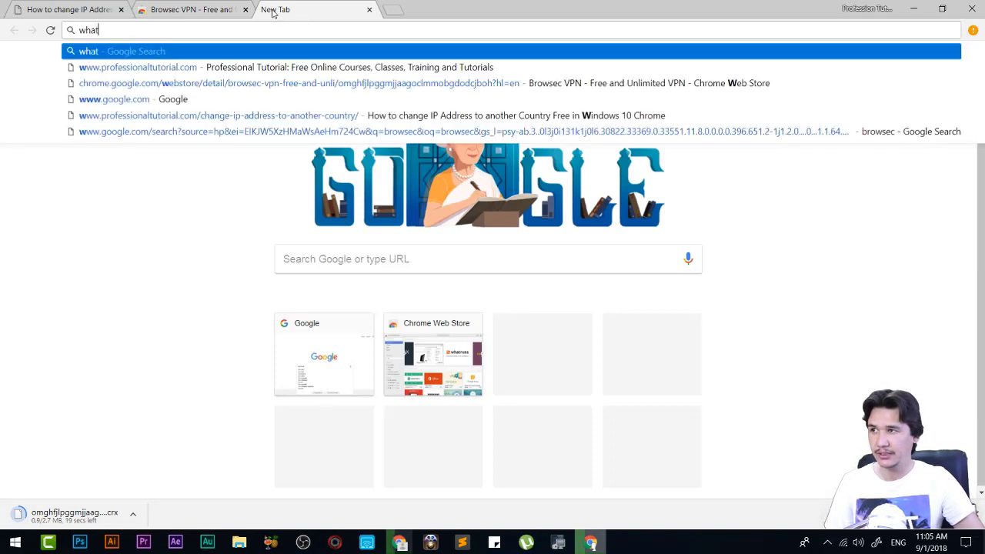
pyautogui.write('ism')
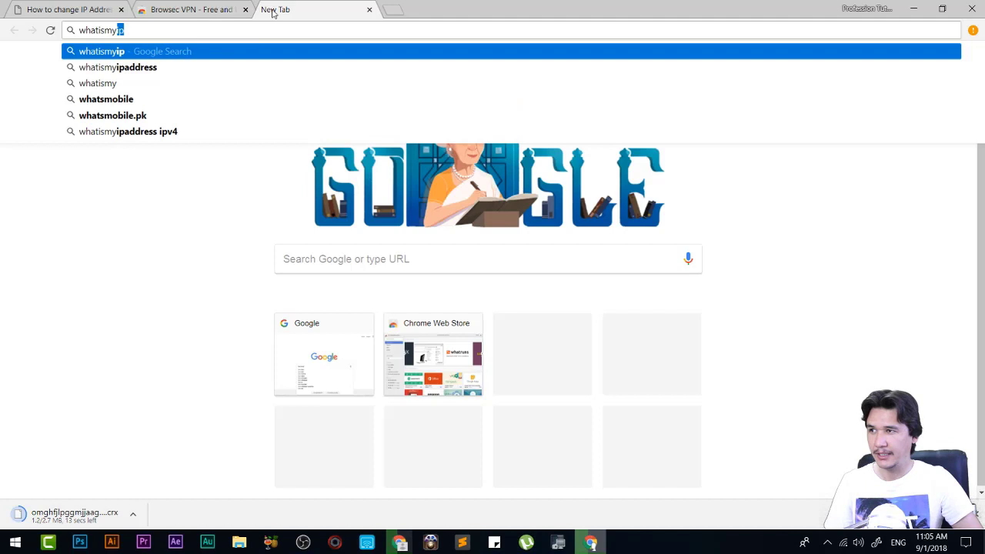
pyautogui.write('y')
pyautogui.press('Down')
pyautogui.press('Return')
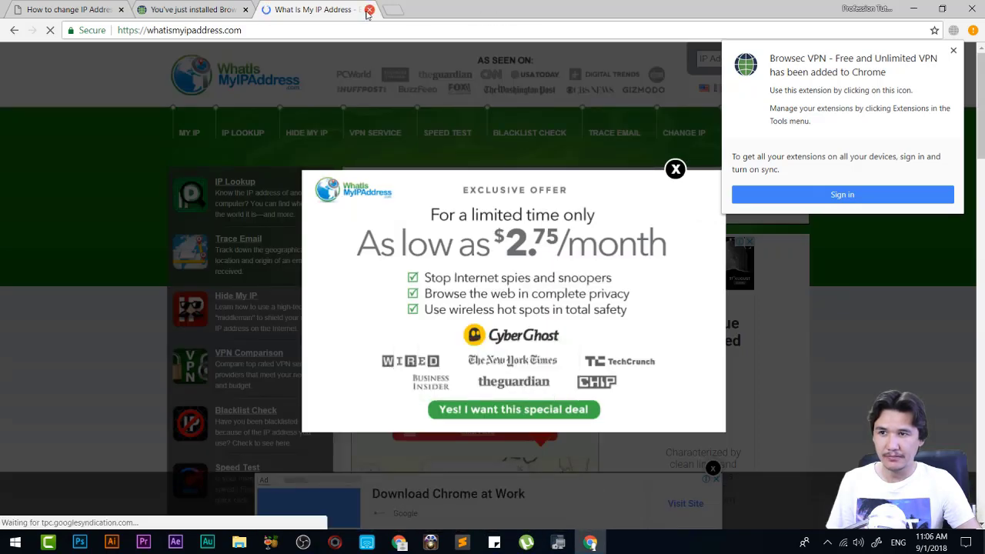
# - Close the IP check tab and switch Browsec VPN protection on
pyautogui.click(369, 10)
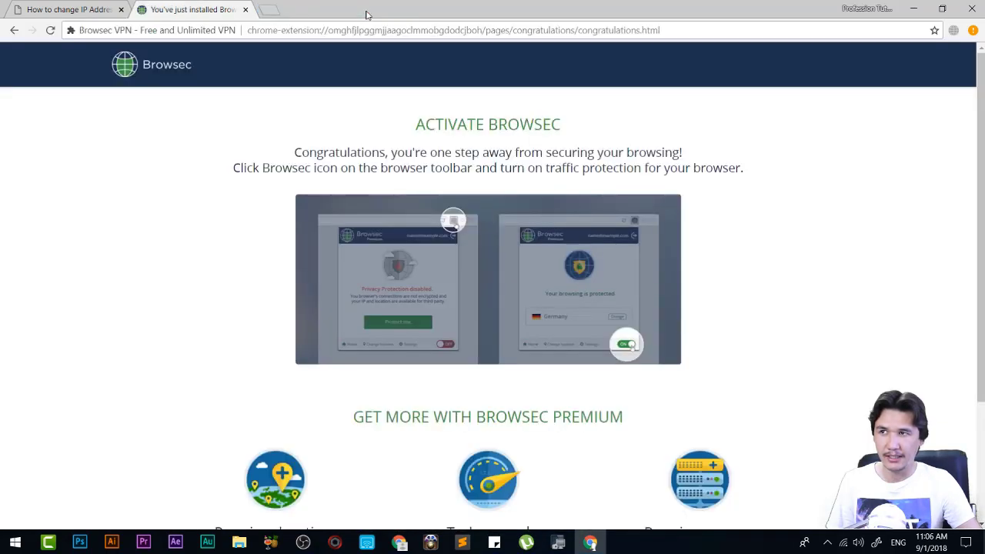
pyautogui.click(952, 31)
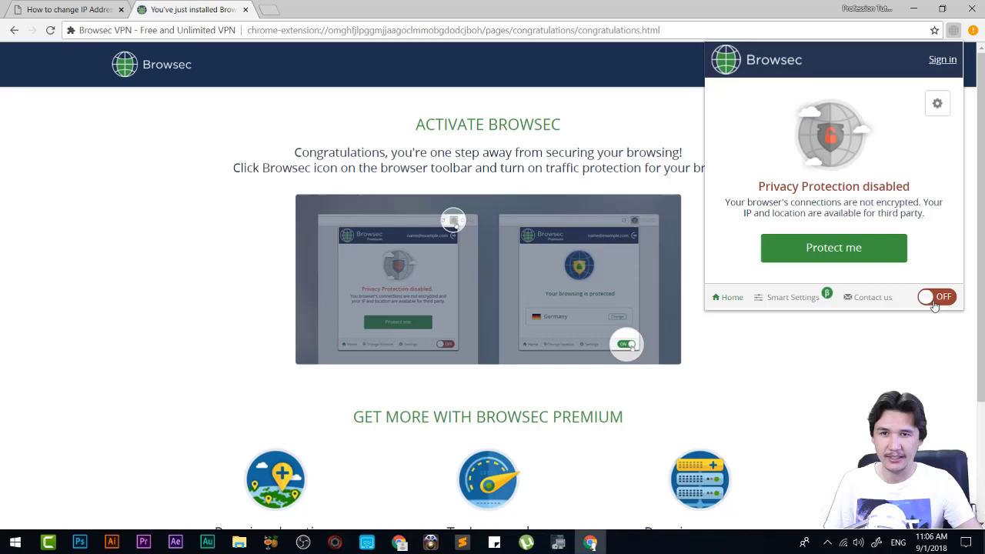
pyautogui.click(940, 298)
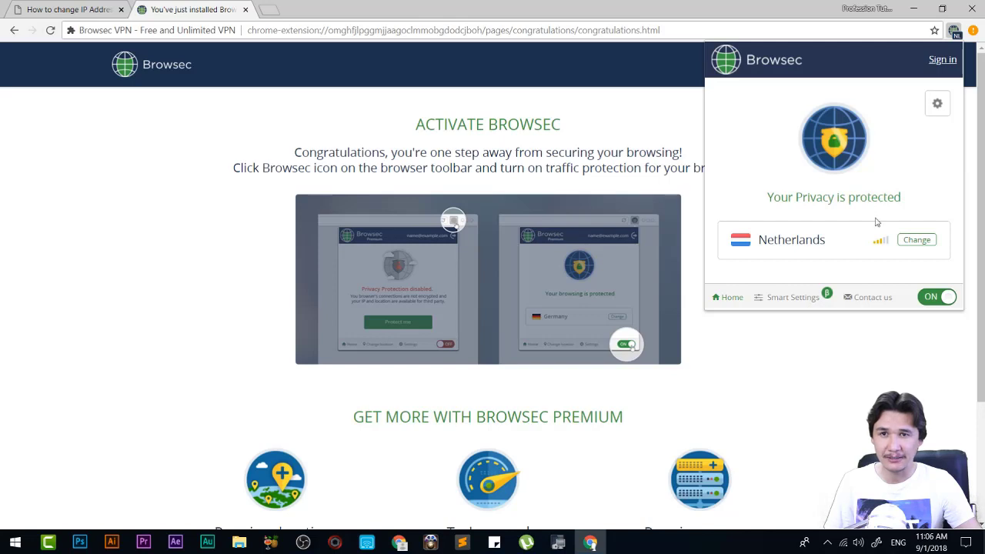
# - Set the Browsec virtual location to the free United States server, skipping the premium offer
pyautogui.click(910, 241)
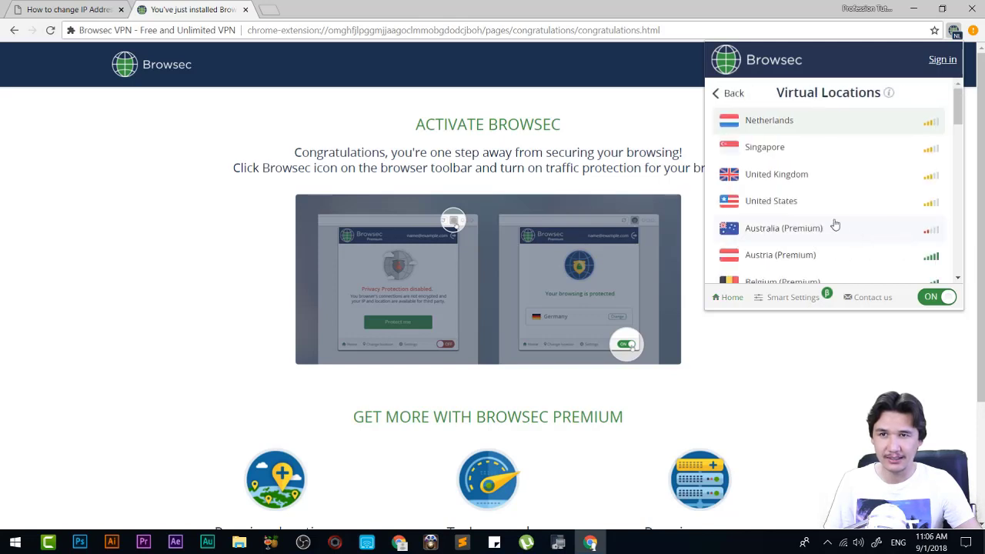
pyautogui.scroll(-3, 750, 235)
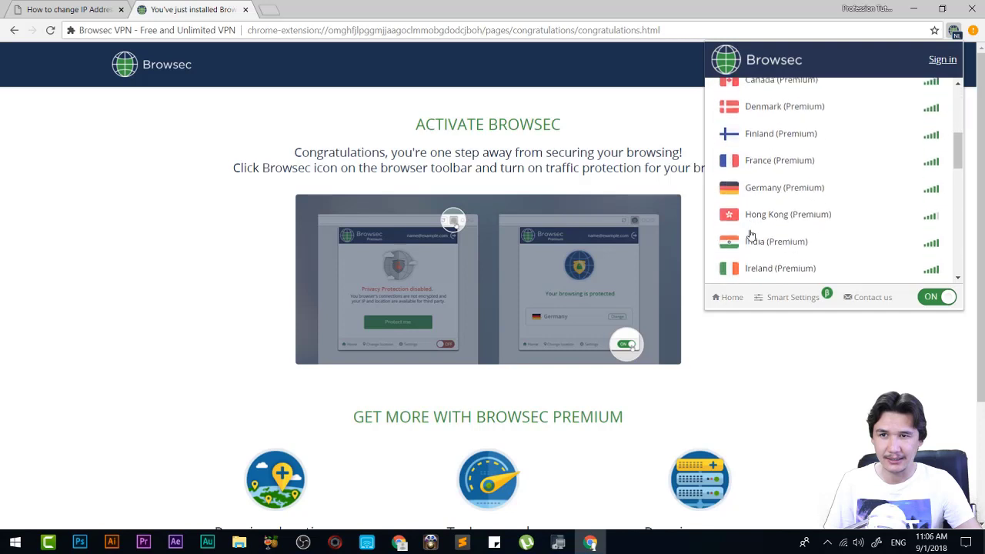
pyautogui.scroll(-2, 750, 235)
pyautogui.scroll(-5, 750, 215)
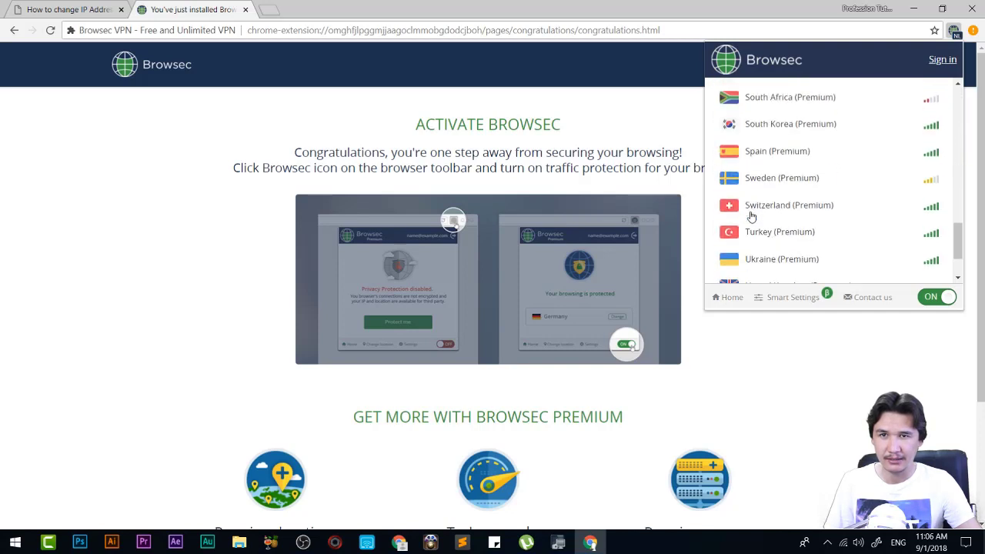
pyautogui.scroll(-2, 750, 215)
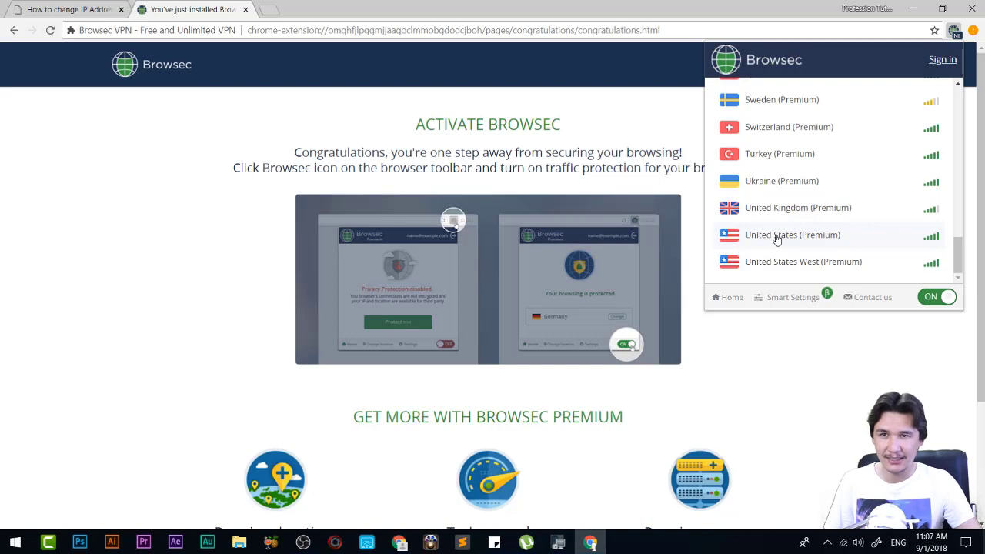
pyautogui.click(777, 236)
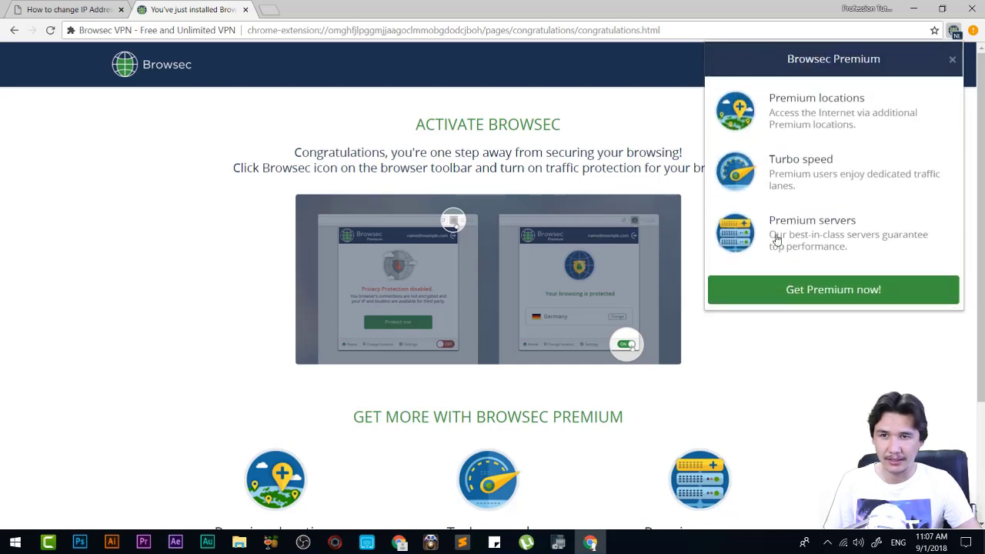
pyautogui.click(951, 64)
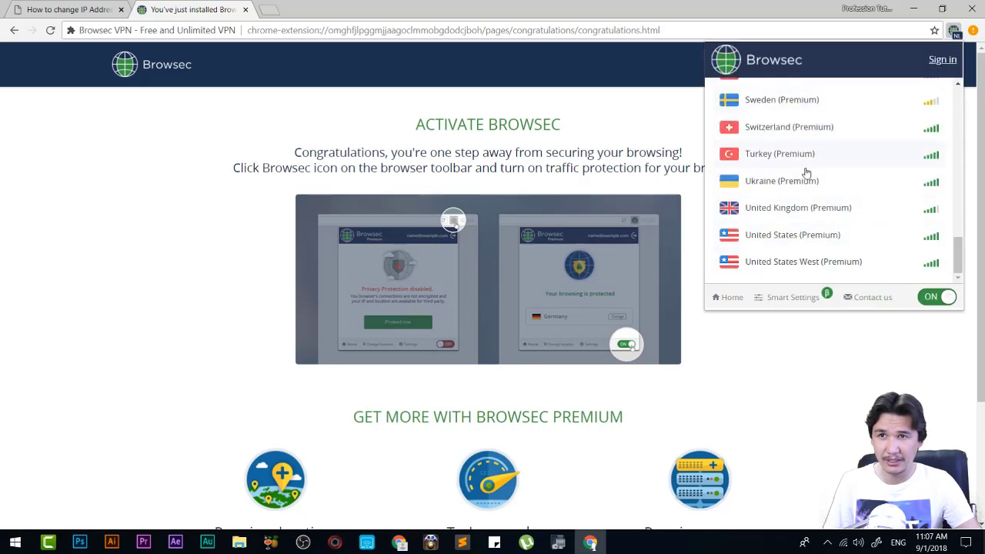
pyautogui.scroll(4, 807, 174)
pyautogui.scroll(-1, 809, 177)
pyautogui.scroll(4, 809, 176)
pyautogui.scroll(2, 808, 174)
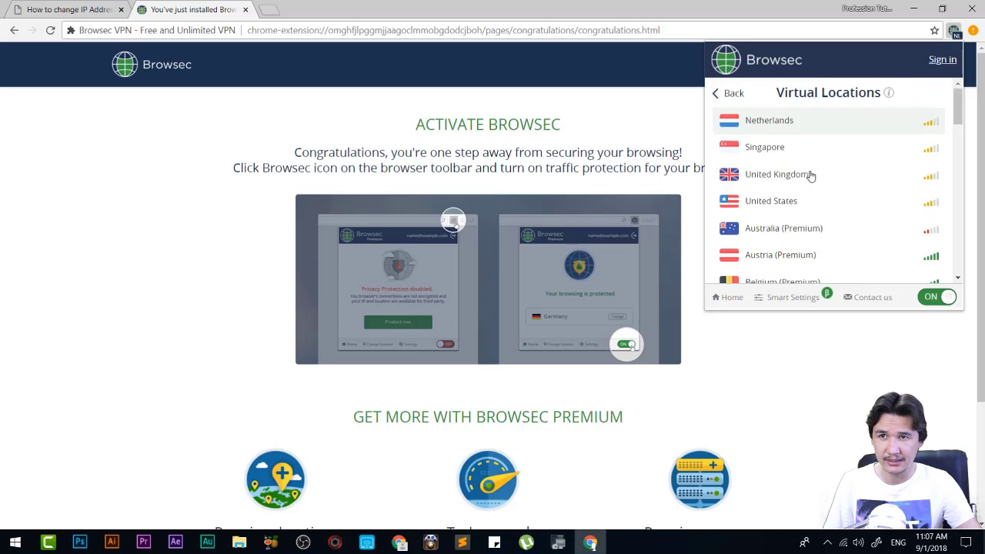
pyautogui.click(813, 203)
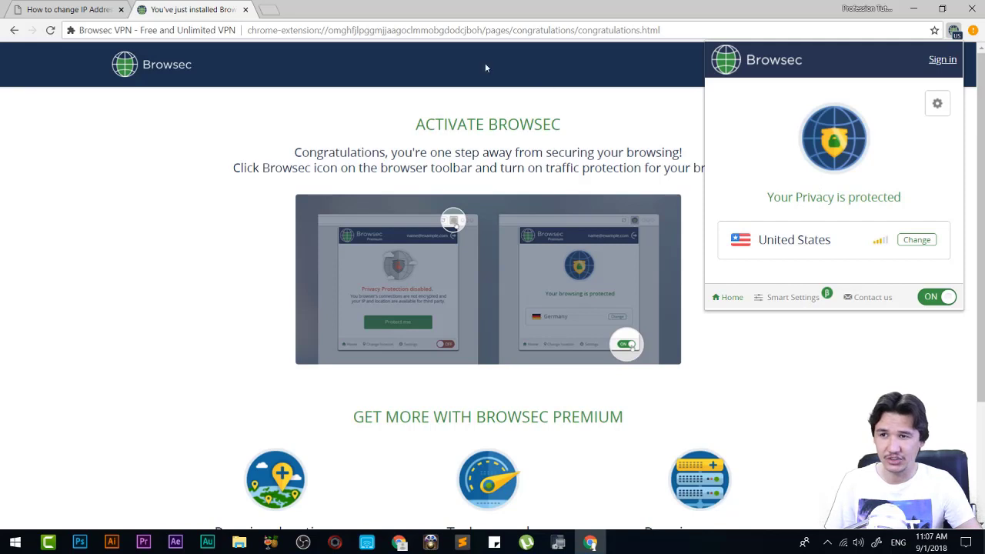
# - Reload whatismyipaddress.com in a new tab and confirm Browsec shows United States
pyautogui.click(364, 6)
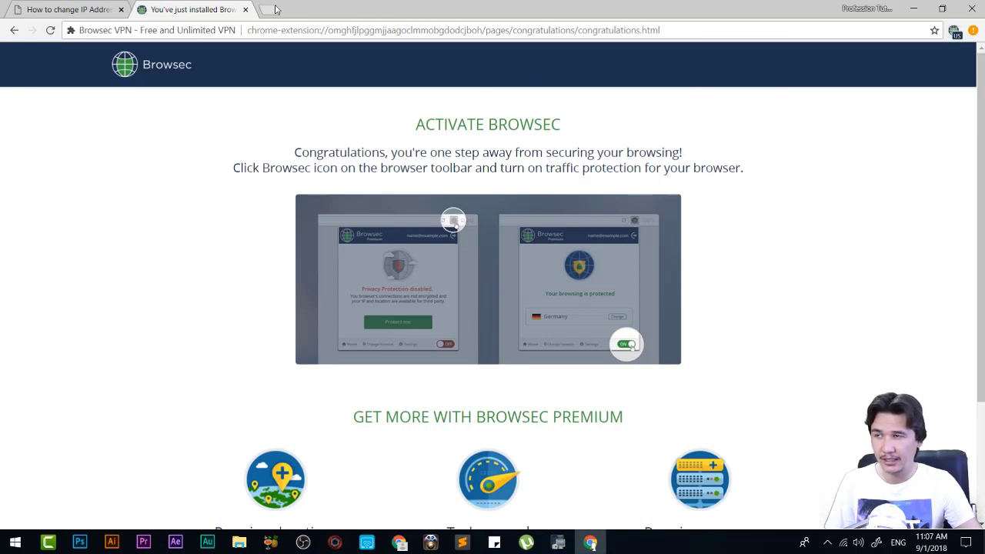
pyautogui.click(271, 8)
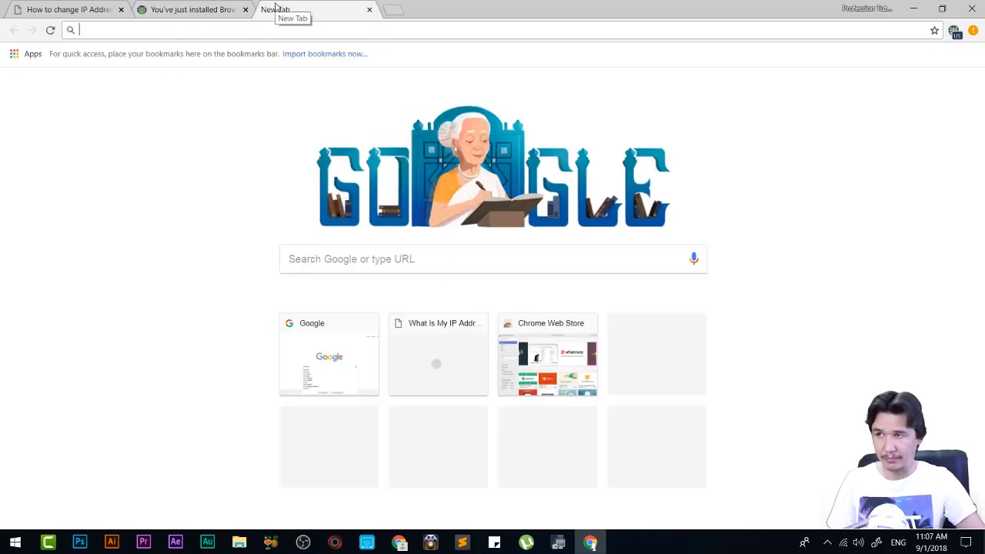
pyautogui.write('whatismyipaddress.com')
pyautogui.press('Return')
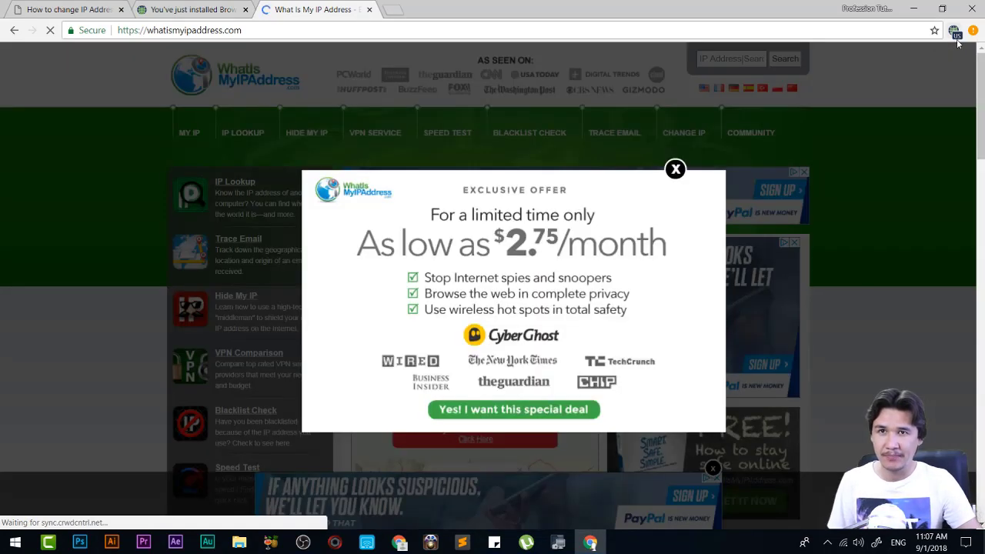
pyautogui.click(955, 33)
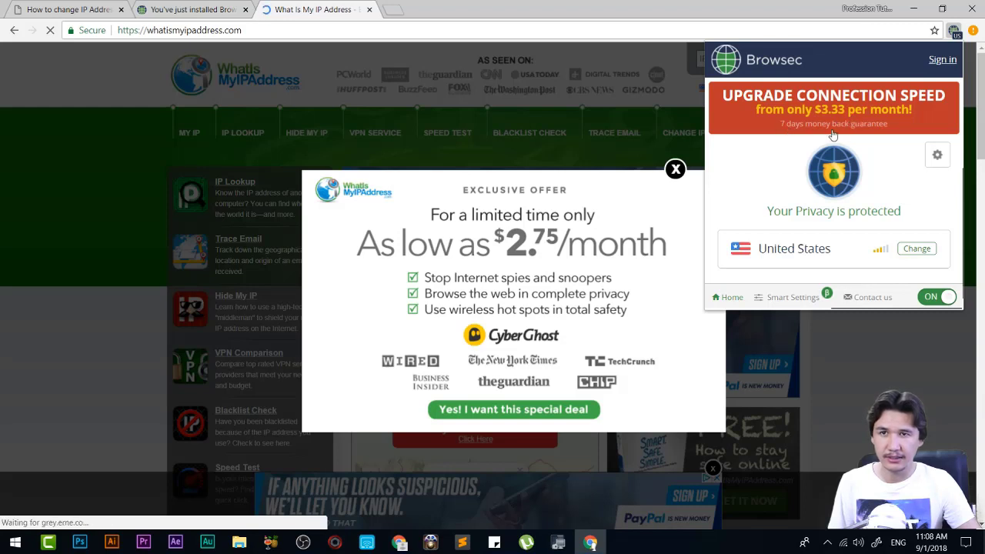
pyautogui.click(845, 248)
pyautogui.scroll(-5, 844, 247)
pyautogui.scroll(-4, 846, 245)
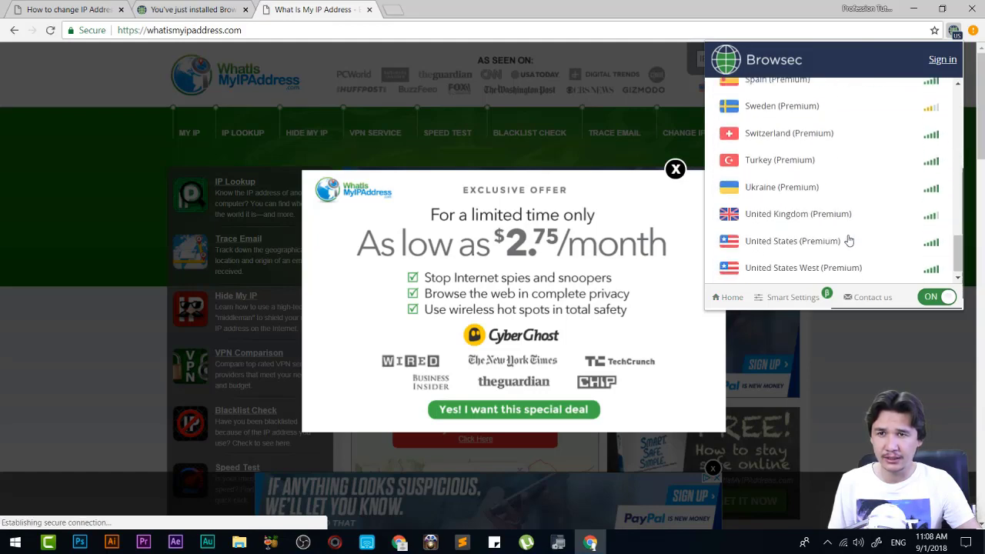
pyautogui.scroll(5, 849, 241)
pyautogui.scroll(5, 848, 241)
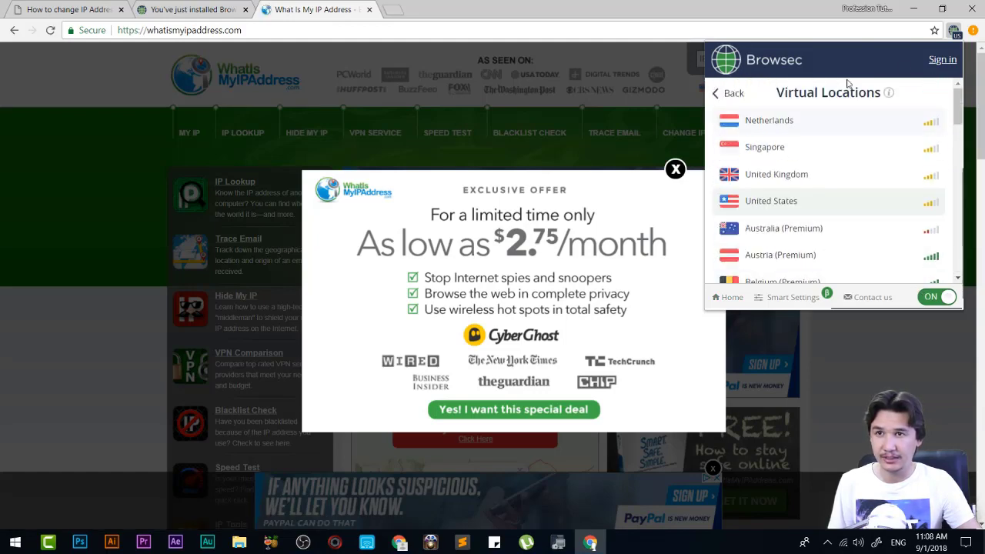
pyautogui.click(956, 33)
pyautogui.click(956, 33)
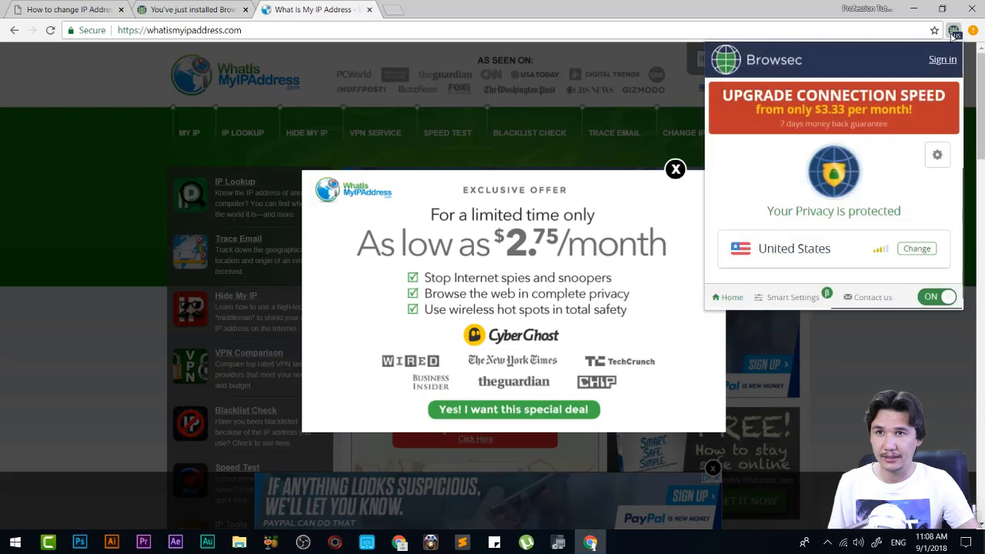